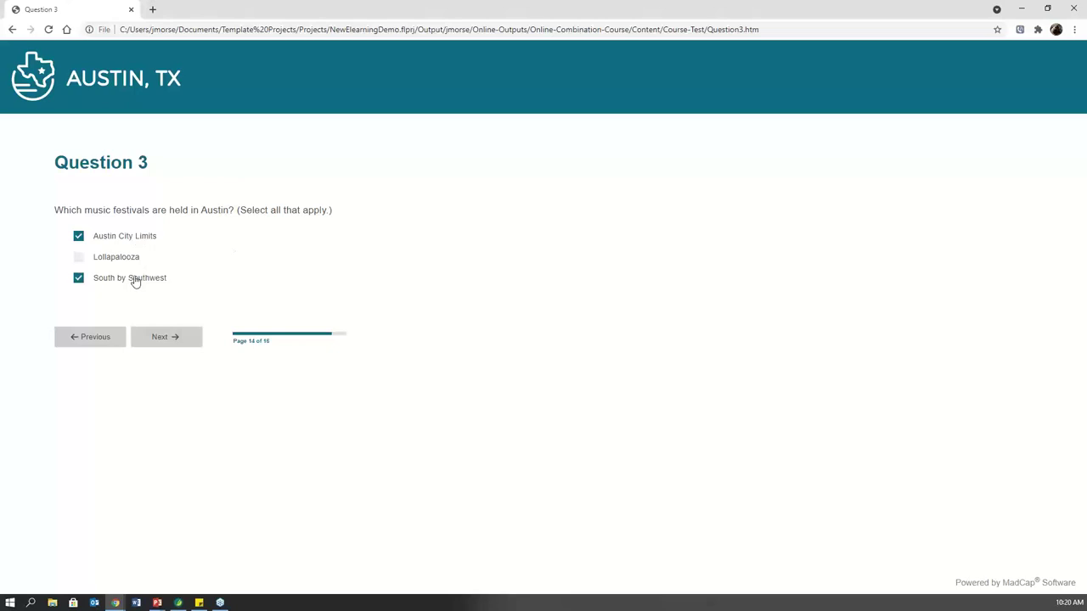
Step: Add Lollapalooza to the selected festivals in Question 3 and answer Question 4 with Humid subtropical, advancing to Question 5
left_click(78, 258)
left_click(182, 348)
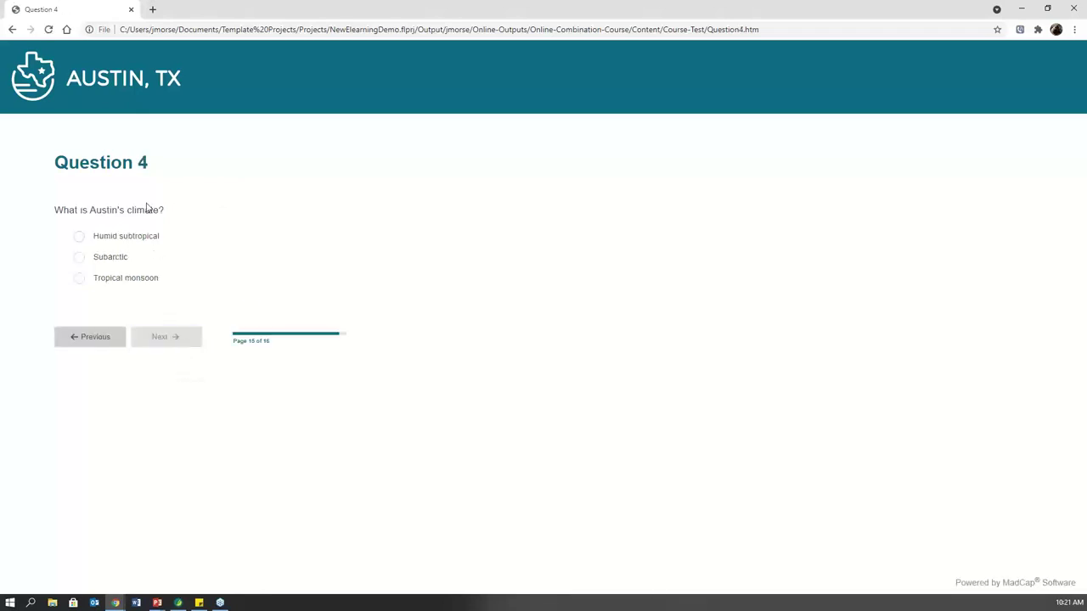
left_click(136, 240)
left_click(159, 340)
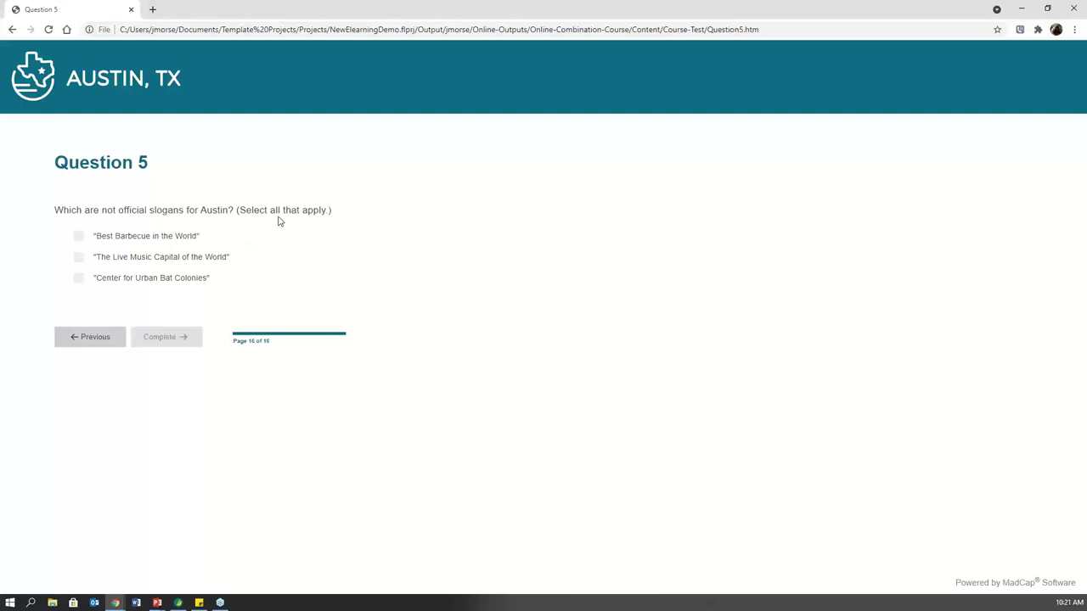
Step: Select "Best Barbecue in the World" and "Center for Urban Bat Colonies" in Question 5 and complete the test
left_click(158, 238)
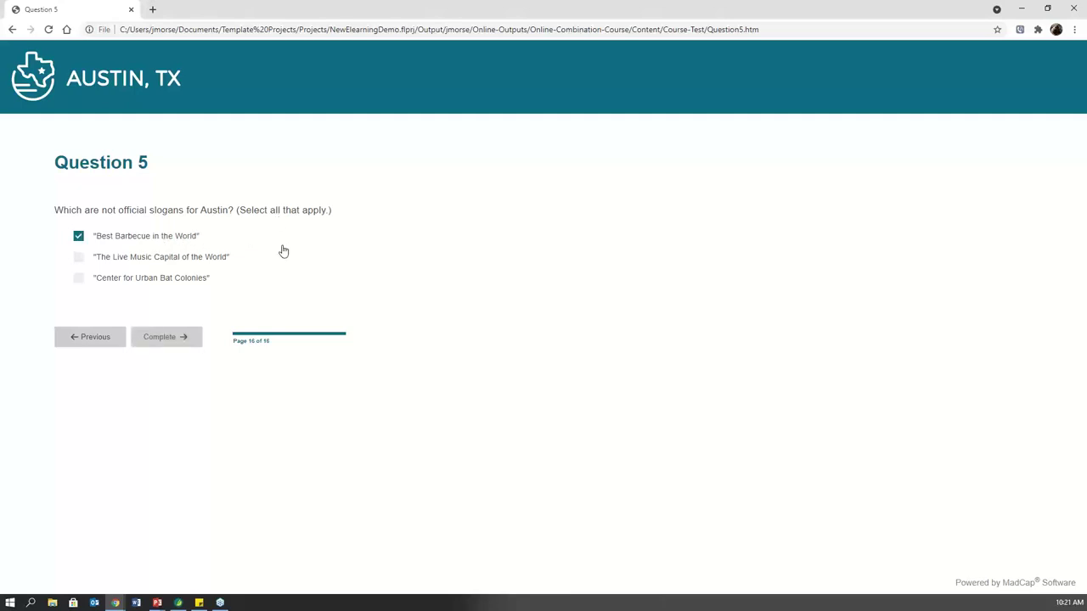
left_click(80, 280)
left_click(166, 334)
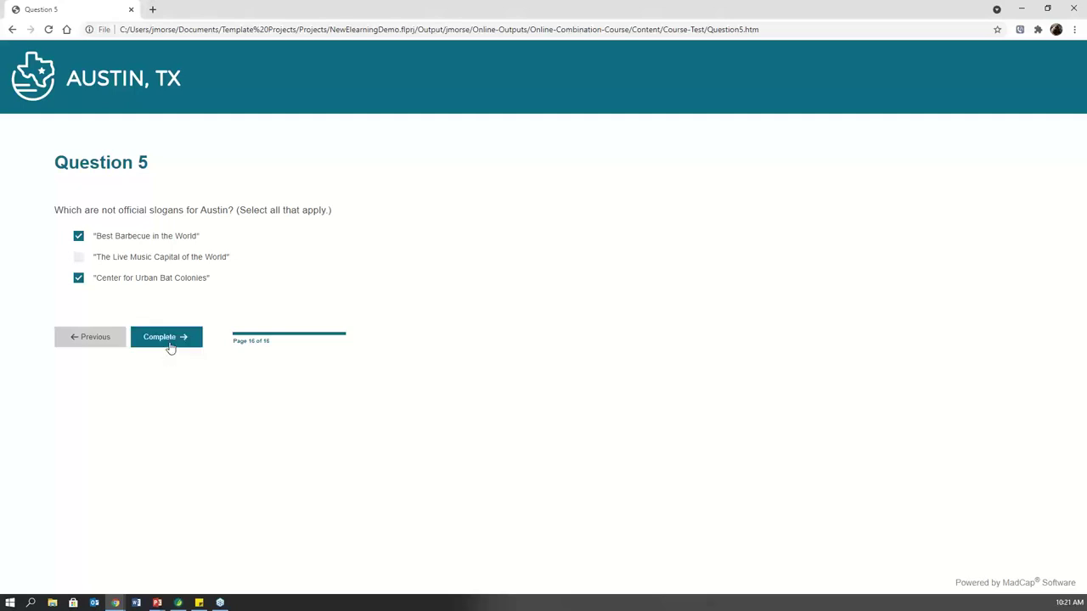
left_click(167, 338)
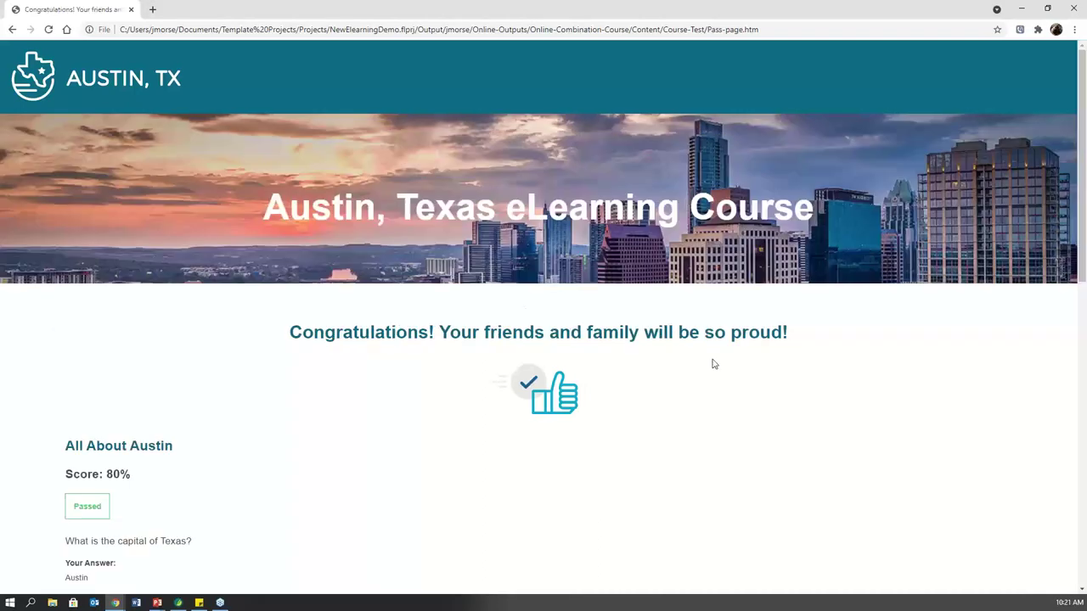
Step: Review the test results page, checking the score, each question's given and correct answers, and the feedback
scroll(768, 340, "down", 2)
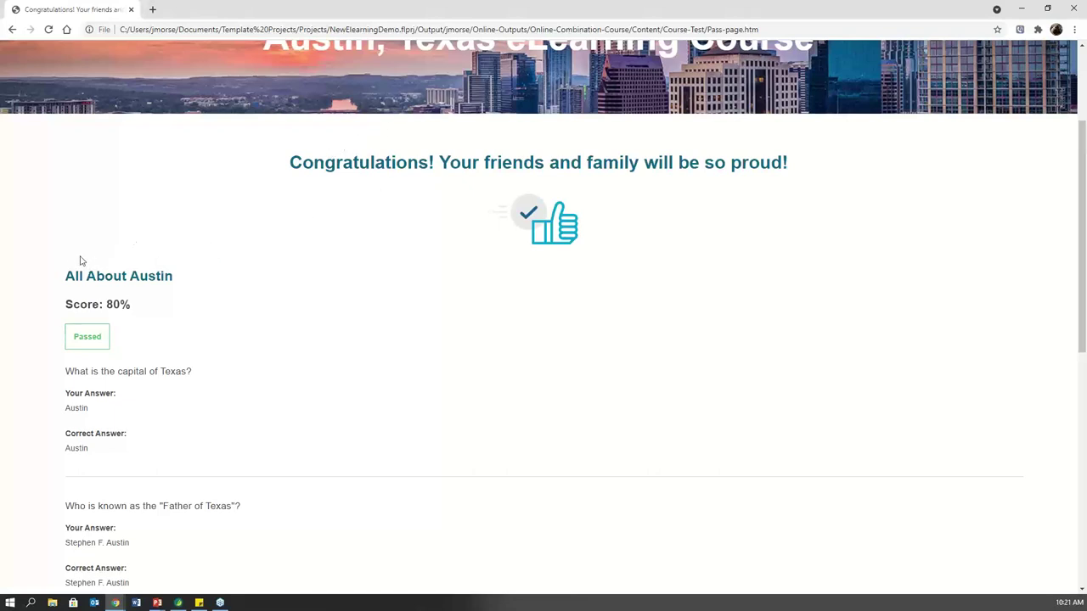
scroll(284, 276, "down", 1)
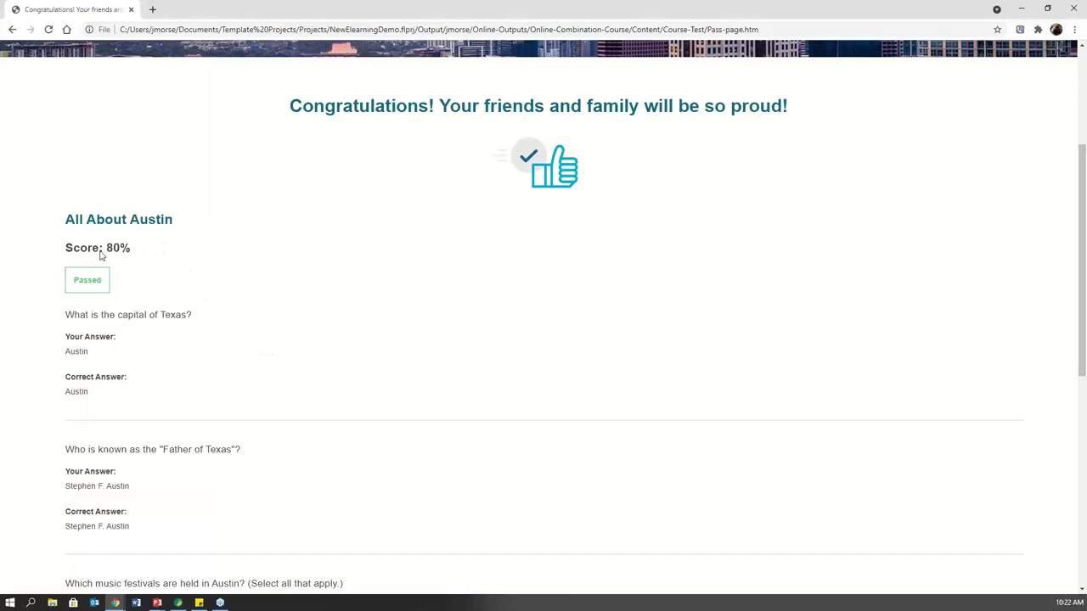
scroll(273, 350, "down", 1)
scroll(273, 350, "down", 4)
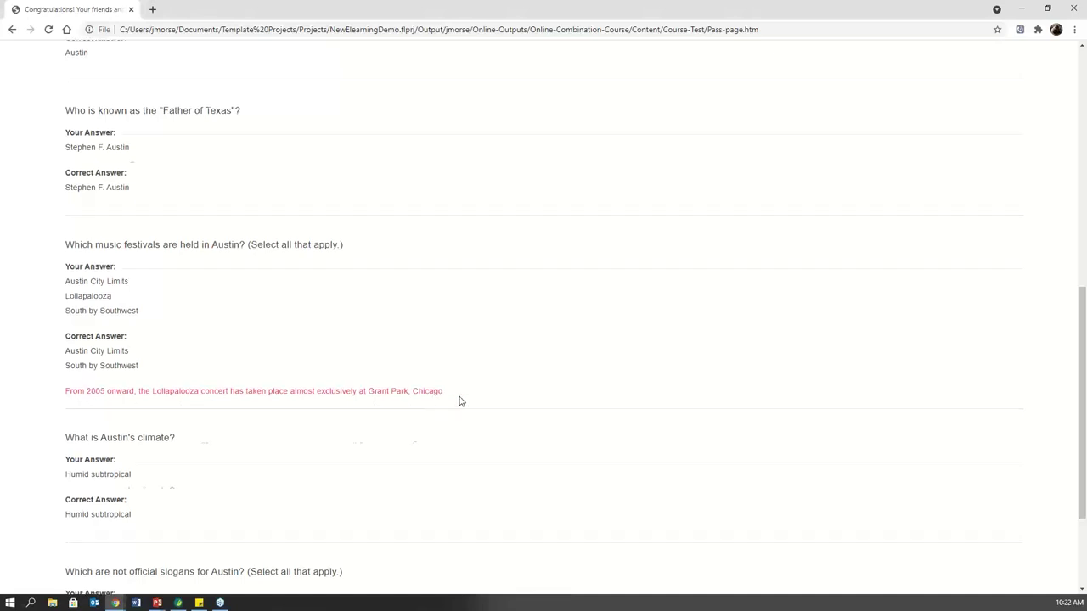
scroll(459, 401, "up", 2)
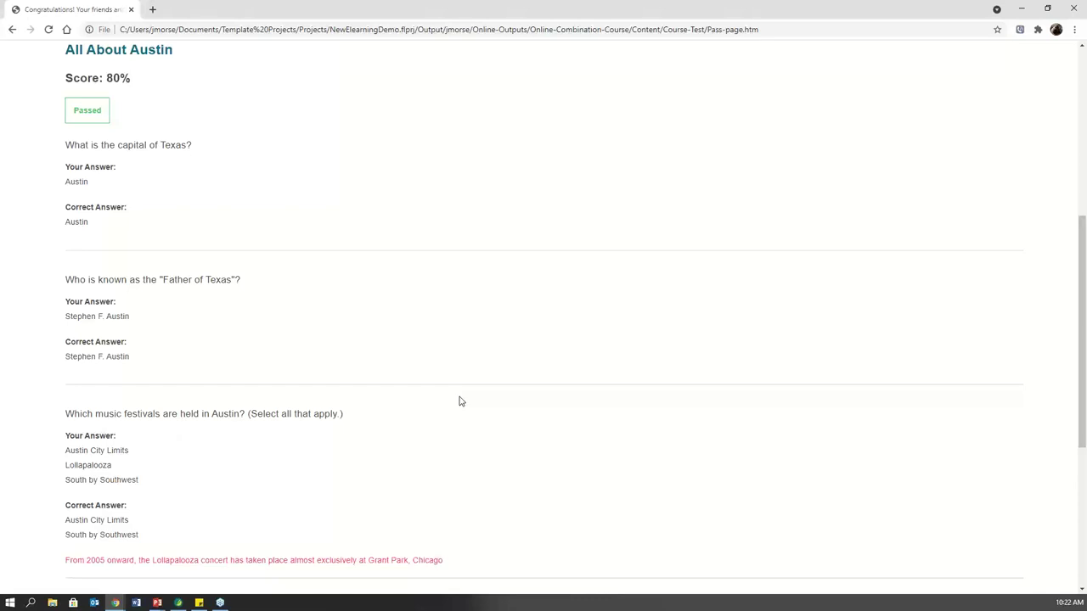
scroll(460, 401, "up", 1)
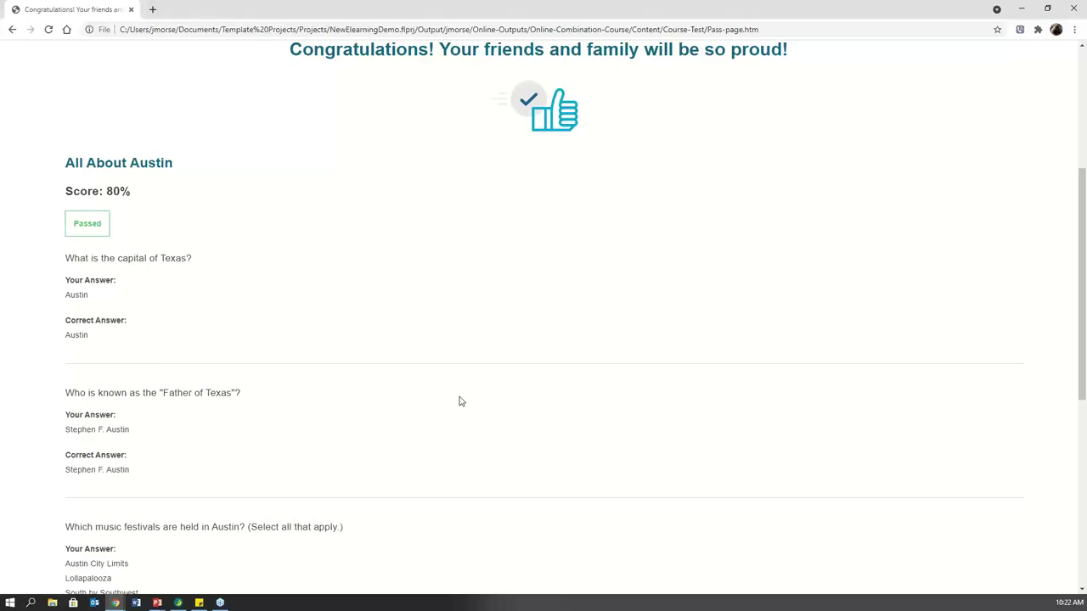
scroll(464, 400, "up", 1)
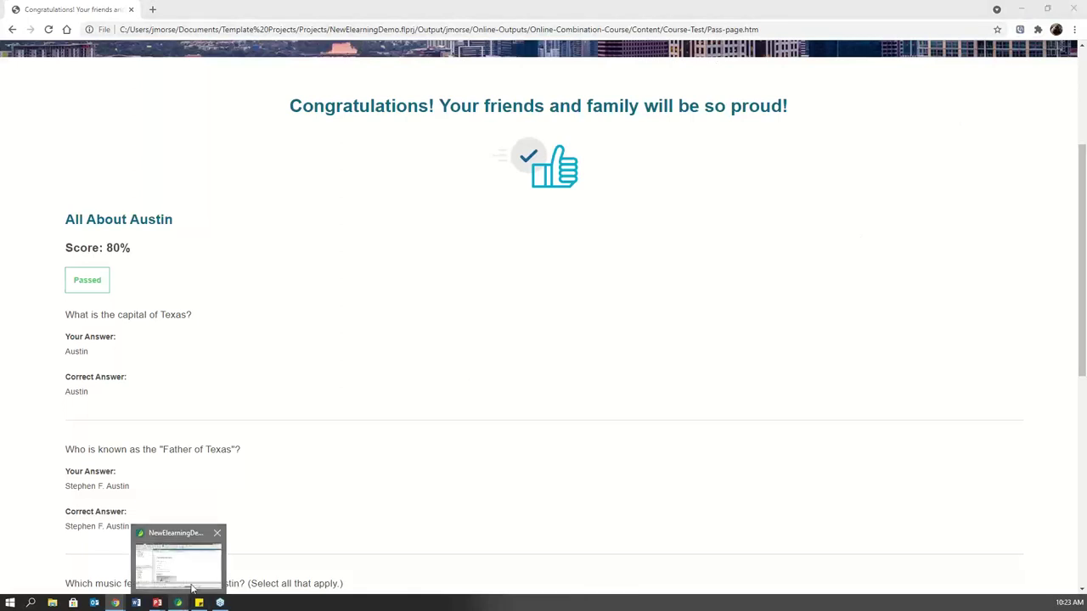
Step: Switch to MadCap Flare, start a new project named eLearning, and preview the eLearning and the eLearning and PDF templates
left_click(193, 589)
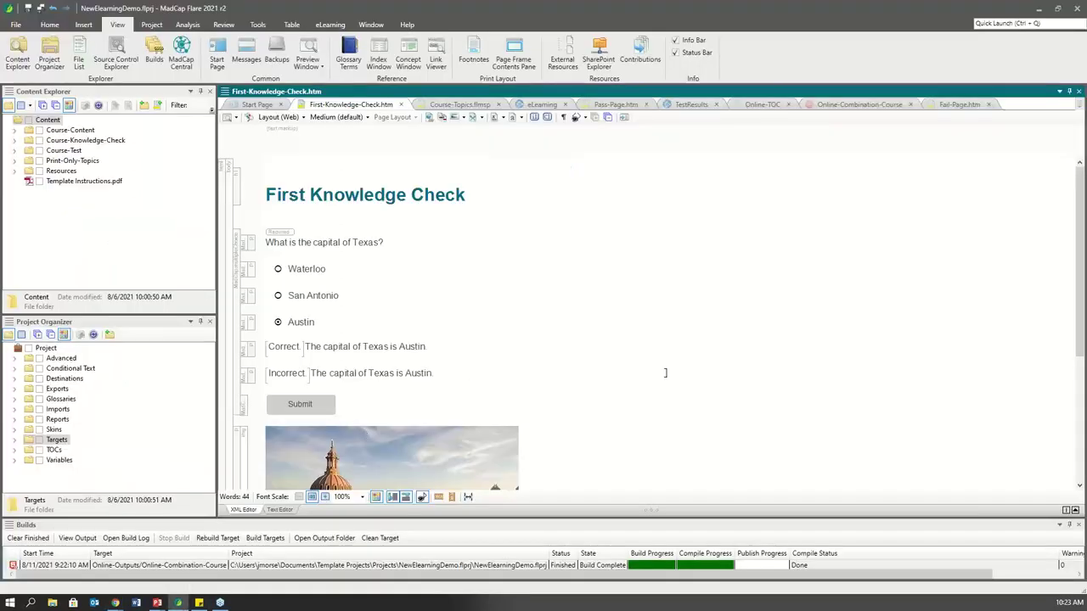
left_click(257, 105)
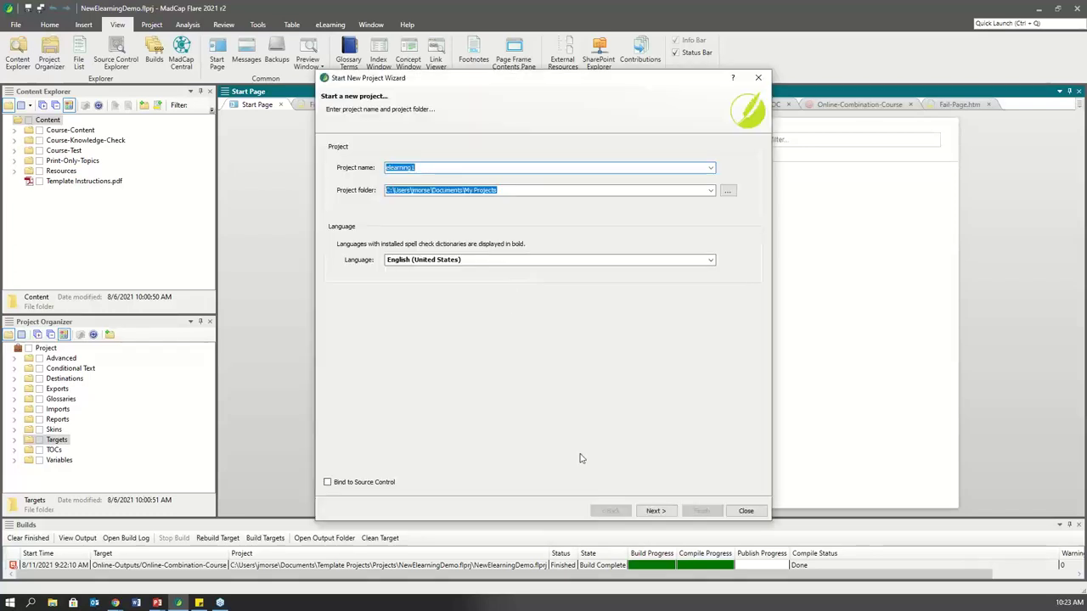
type("eLearning")
left_click(656, 510)
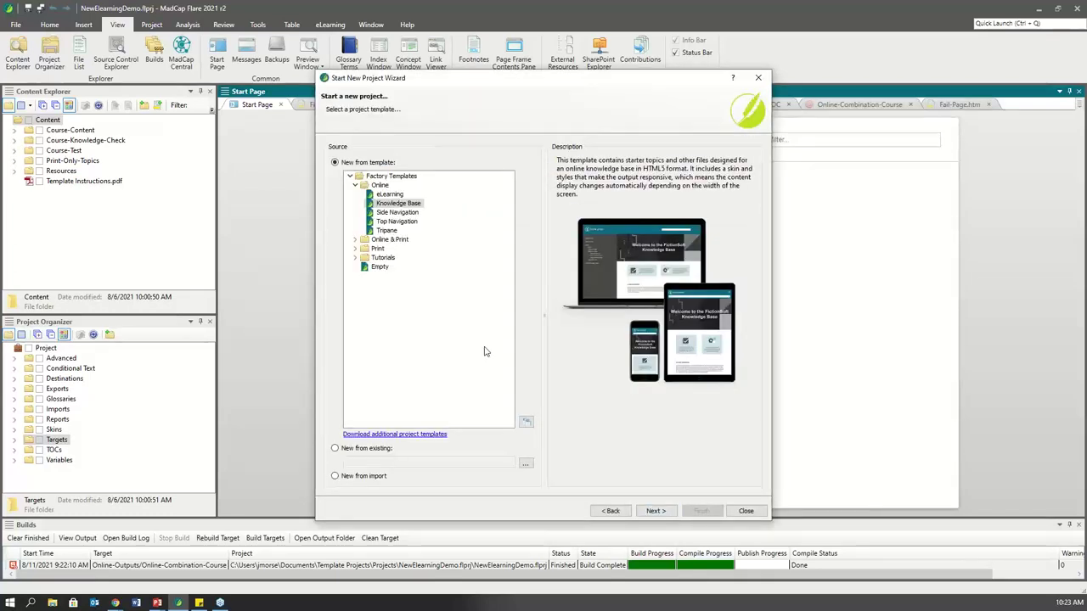
left_click(389, 195)
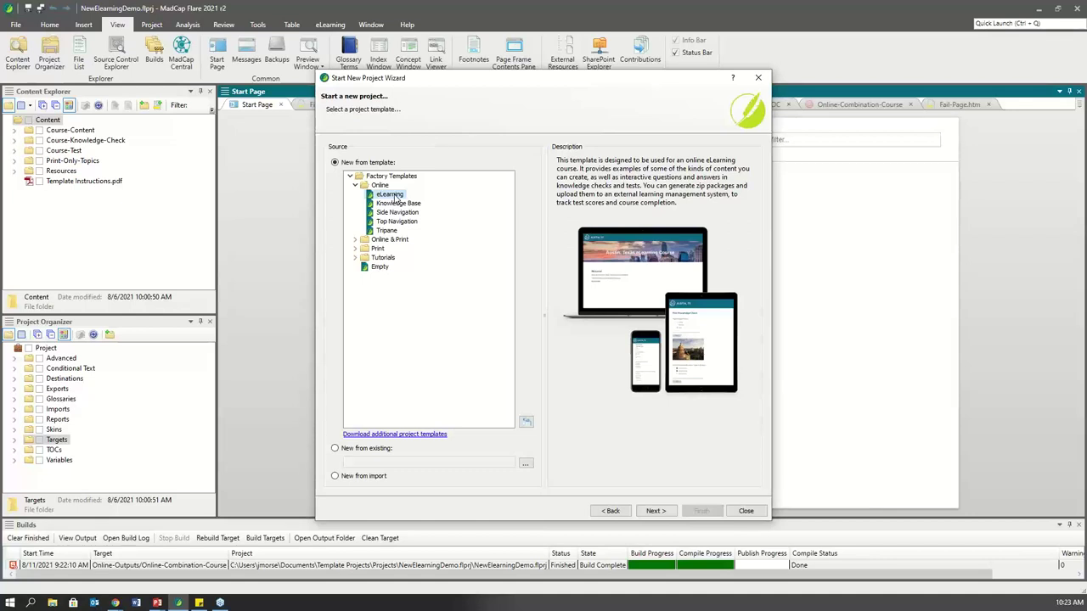
left_click(355, 240)
left_click(398, 249)
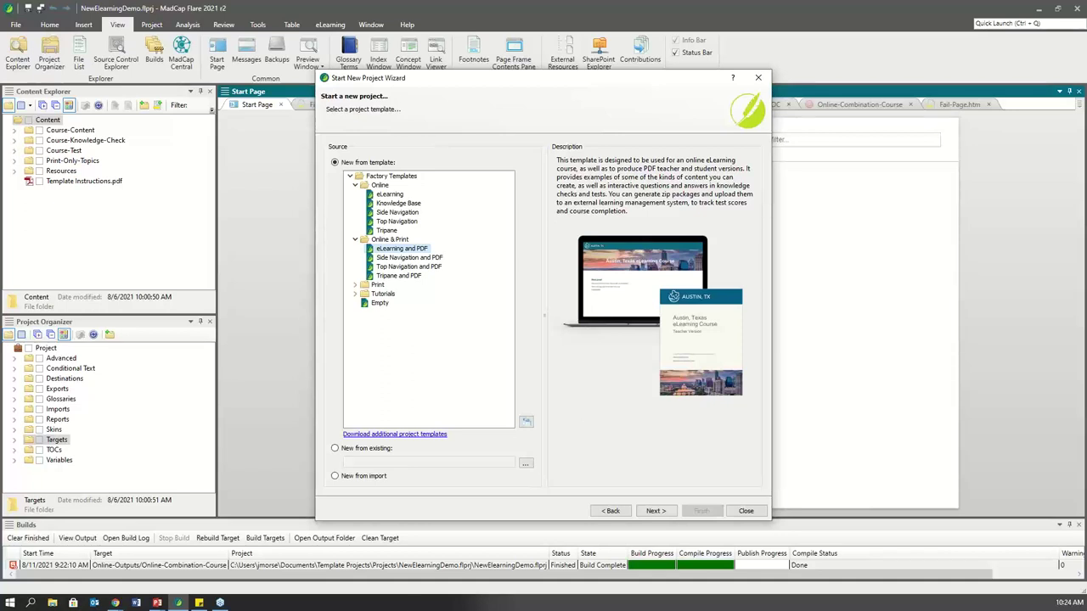
Step: View the basic and advanced eLearning tutorials listed in the Flare online help in Chrome, and return to Flare to cancel the new project
mouse_move(116, 603)
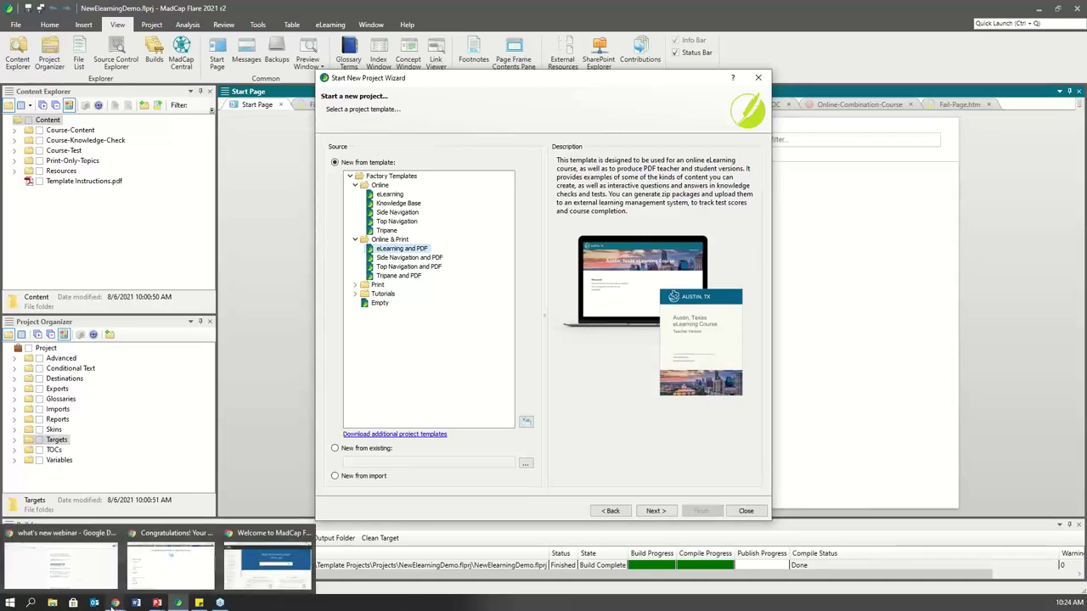
left_click(267, 560)
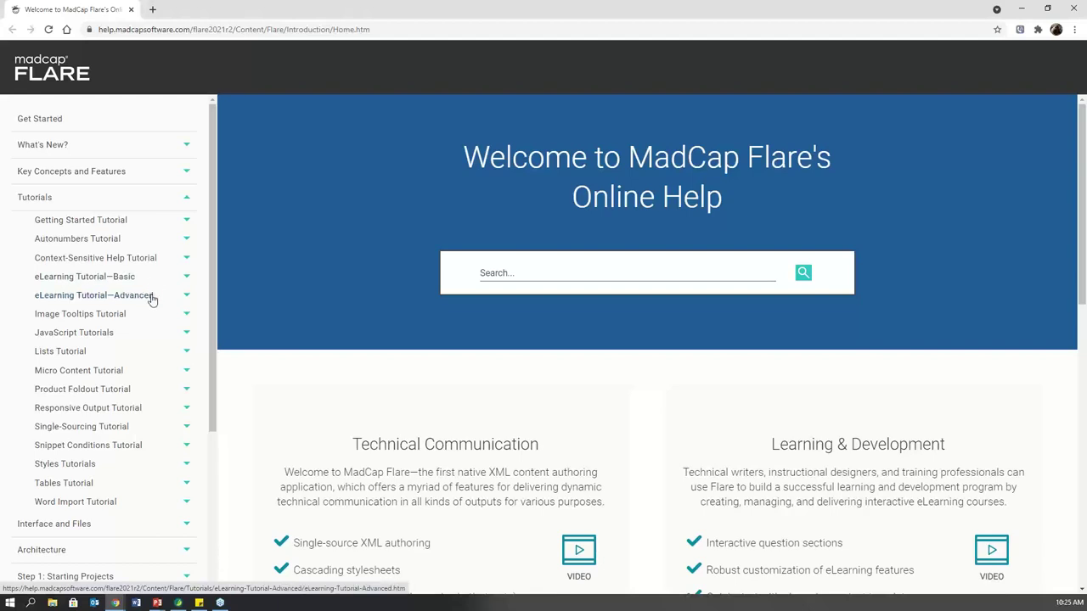
left_click(1023, 10)
left_click(758, 512)
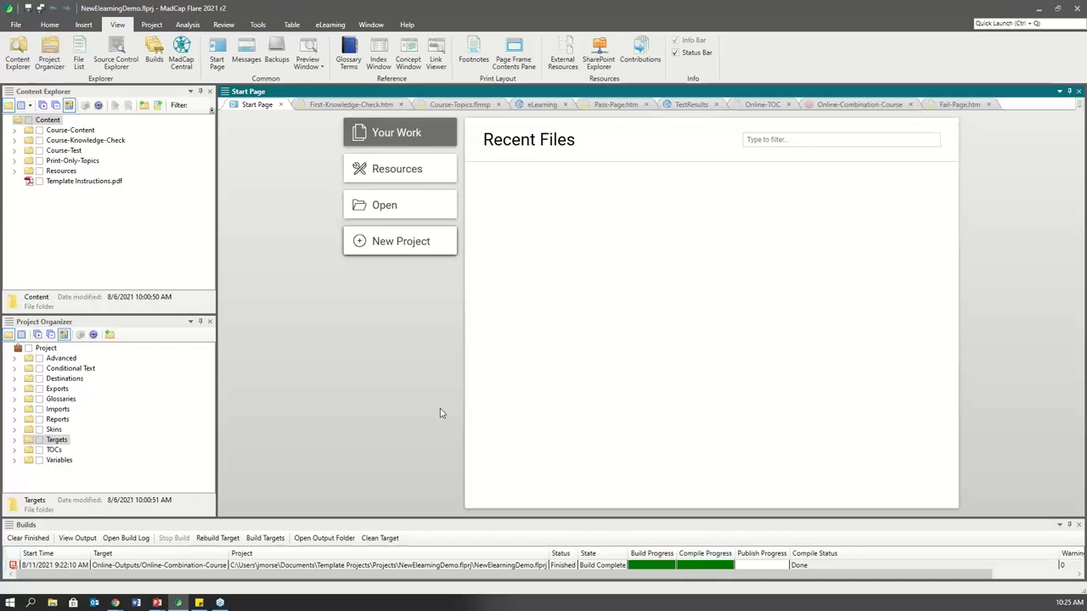
Step: Bring up the eLearning authoring commands and the First-Knowledge-Check.htm topic, checking which commands are available in the question and the heading
left_click(328, 28)
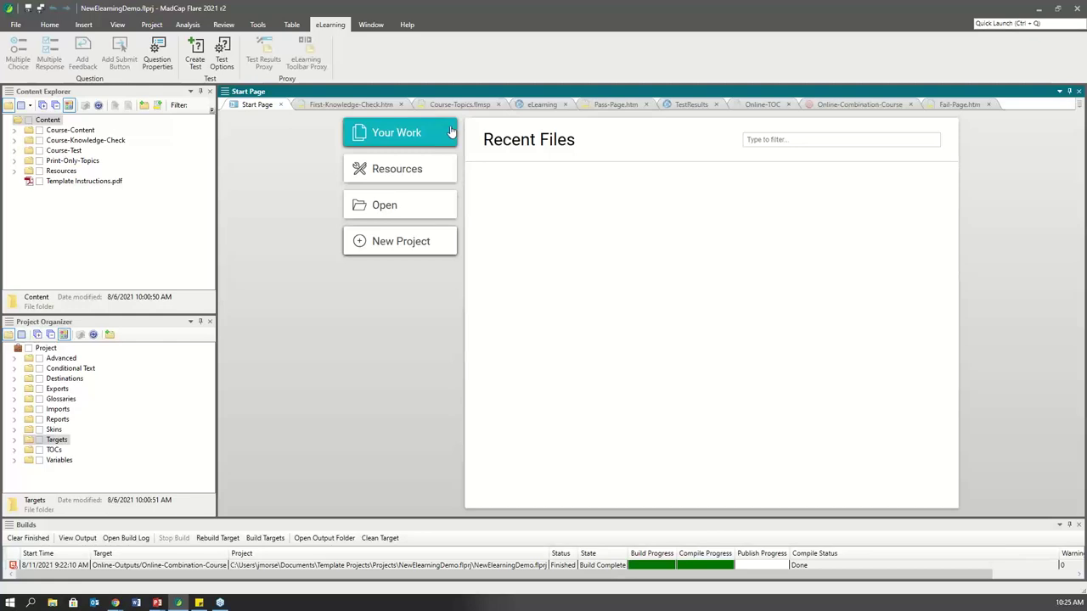
left_click(381, 128)
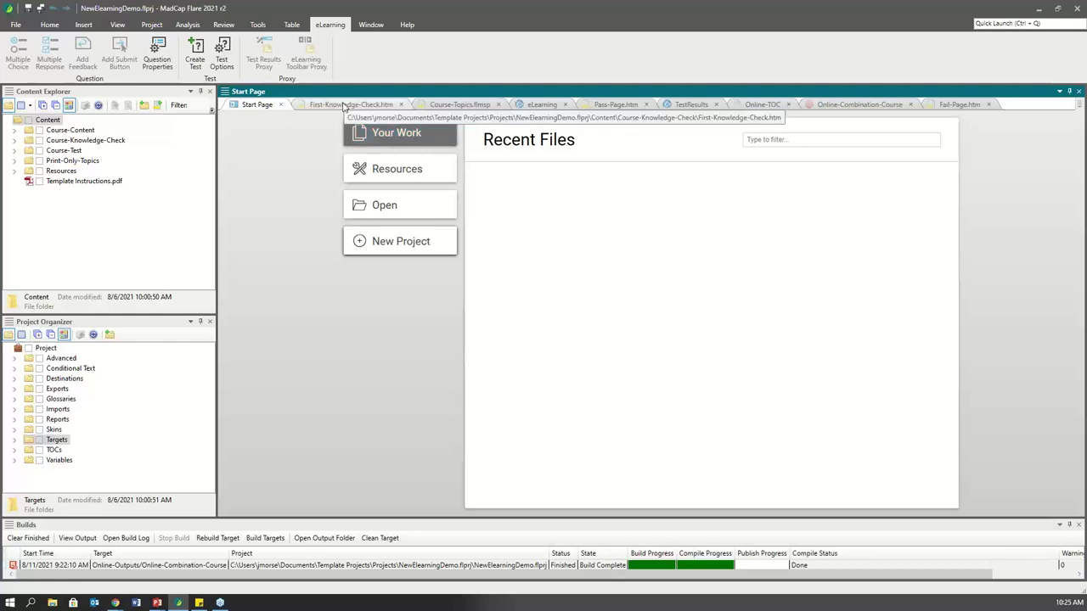
left_click(344, 106)
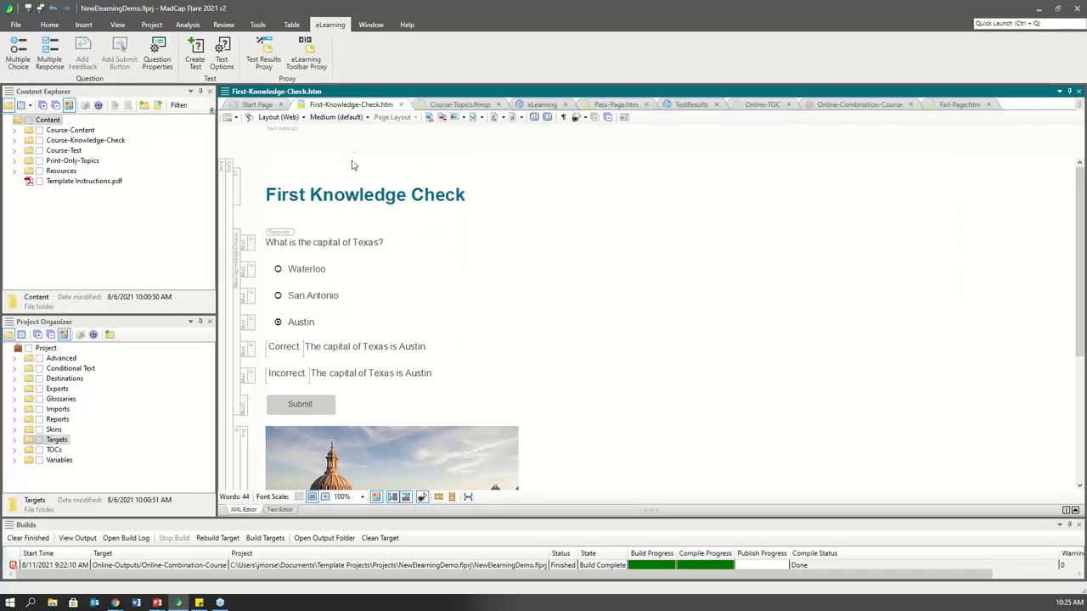
left_click(343, 245)
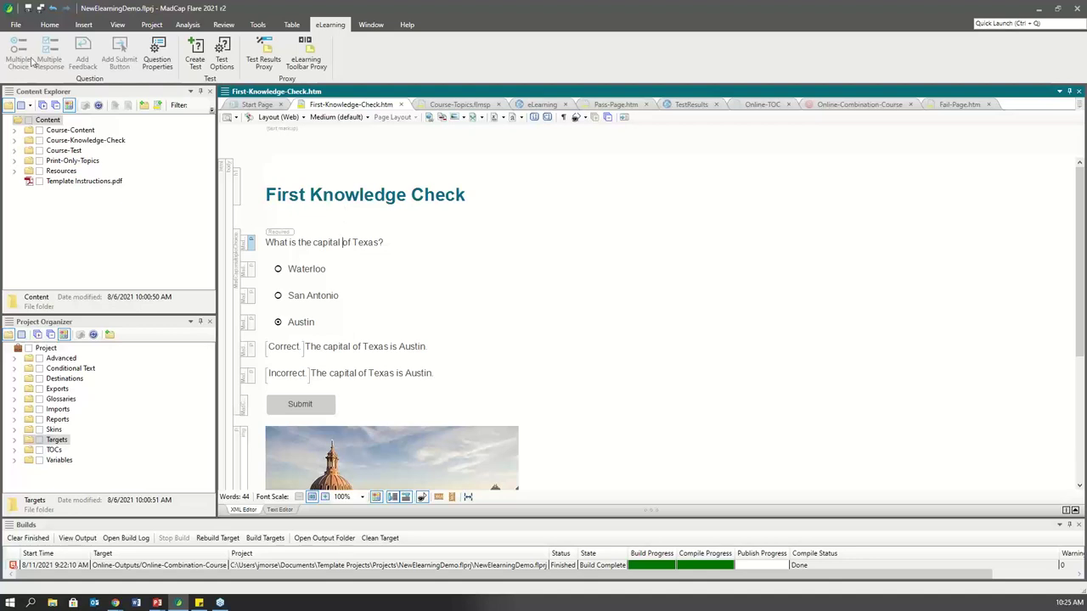
left_click(319, 187)
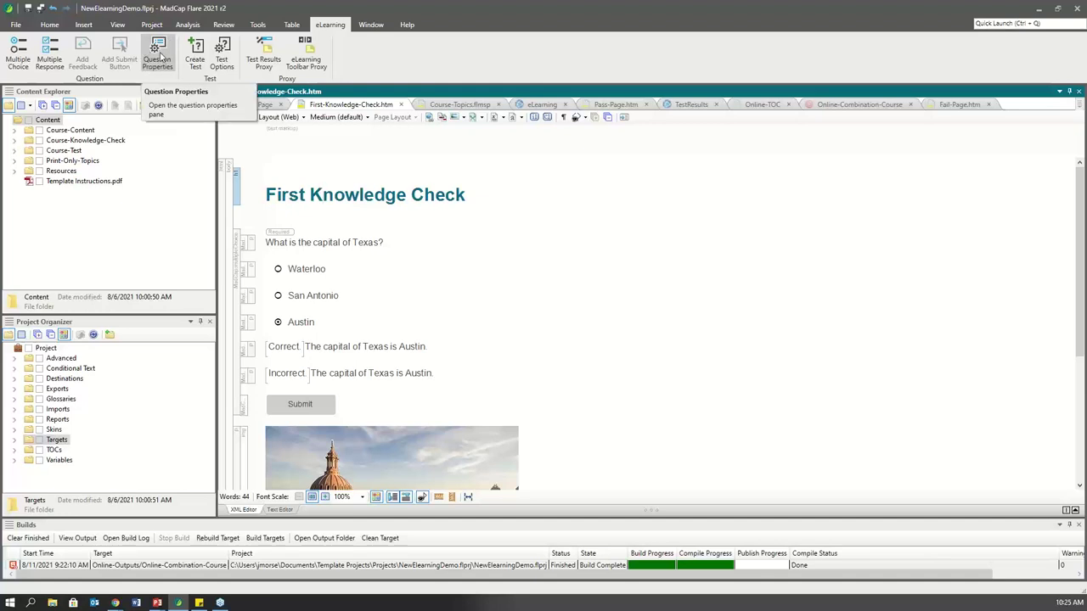
Step: Open the question properties, widen their pane, and show the properties of the "What is the capital of Texas?" question
left_click(154, 69)
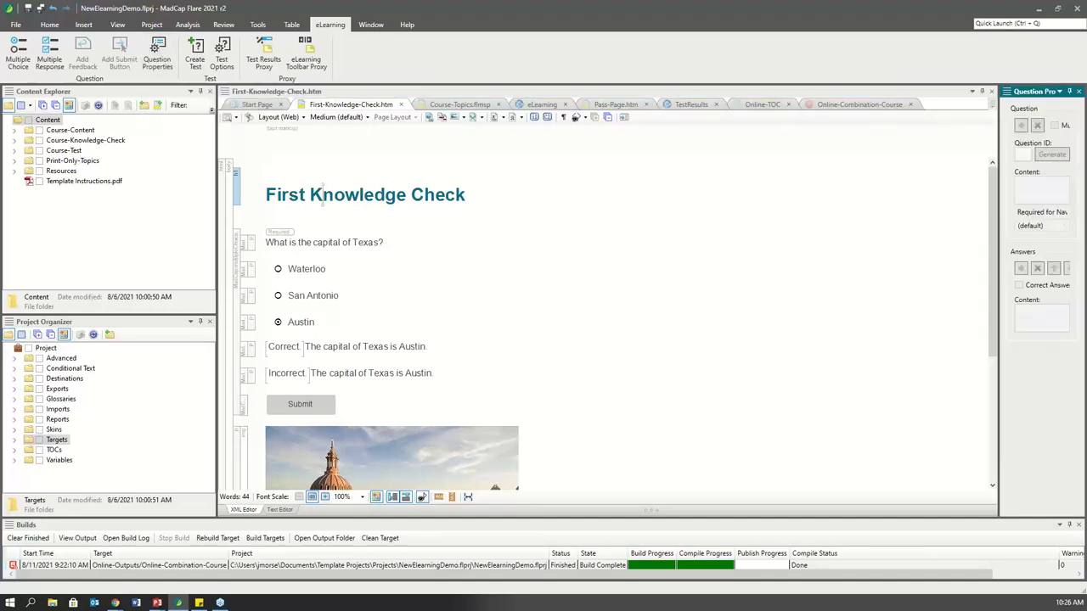
left_click_drag(995, 271, 890, 255)
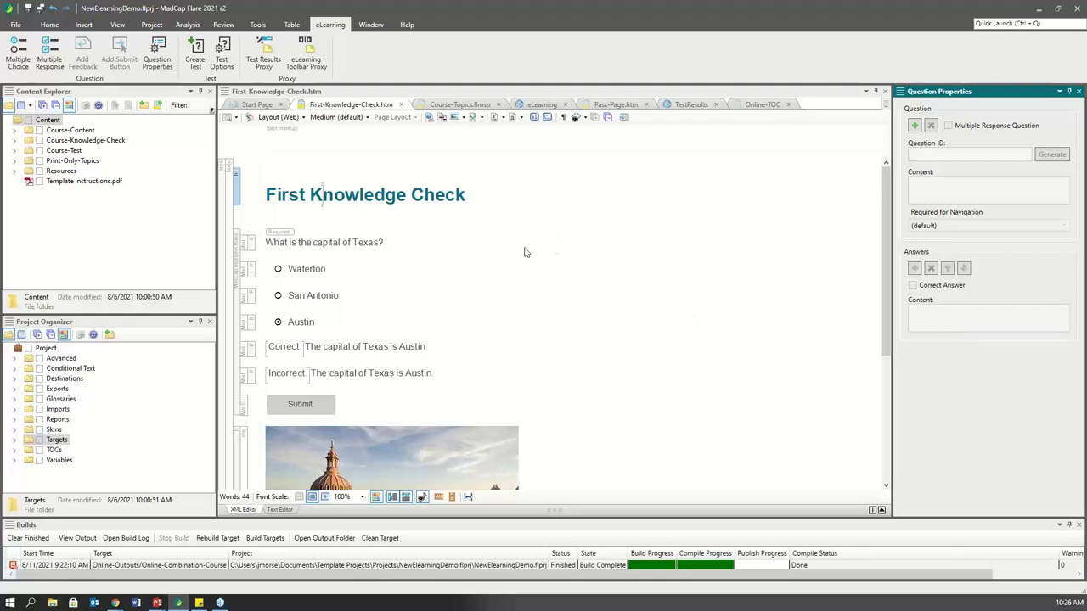
left_click(332, 244)
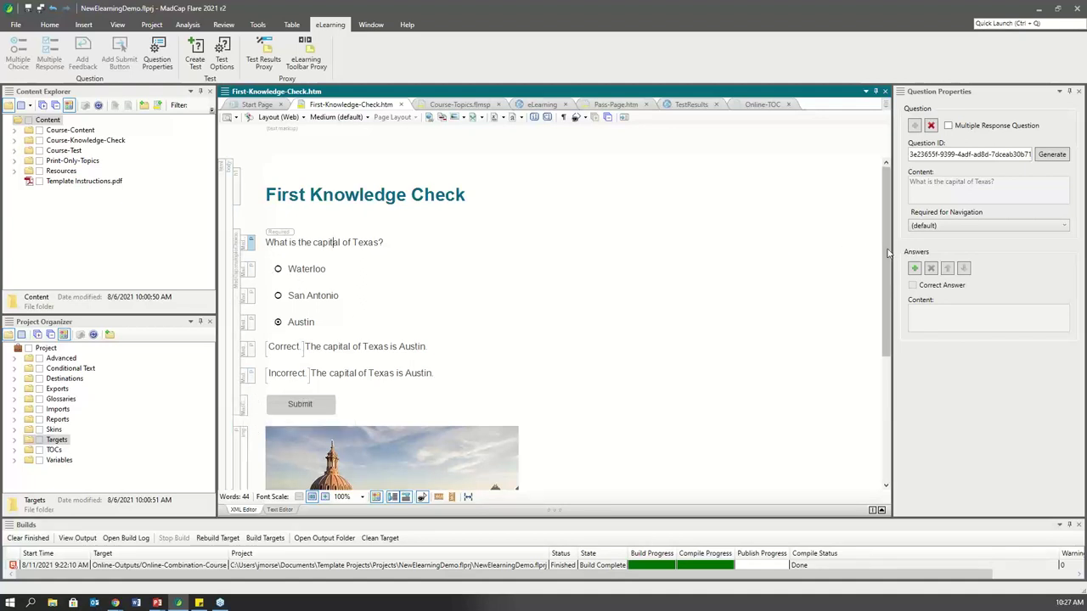
Step: Add a fourth answer option reading "content" below Austin in the Texas capital question, without an extra blank line after it
scroll(889, 251, "down", 1)
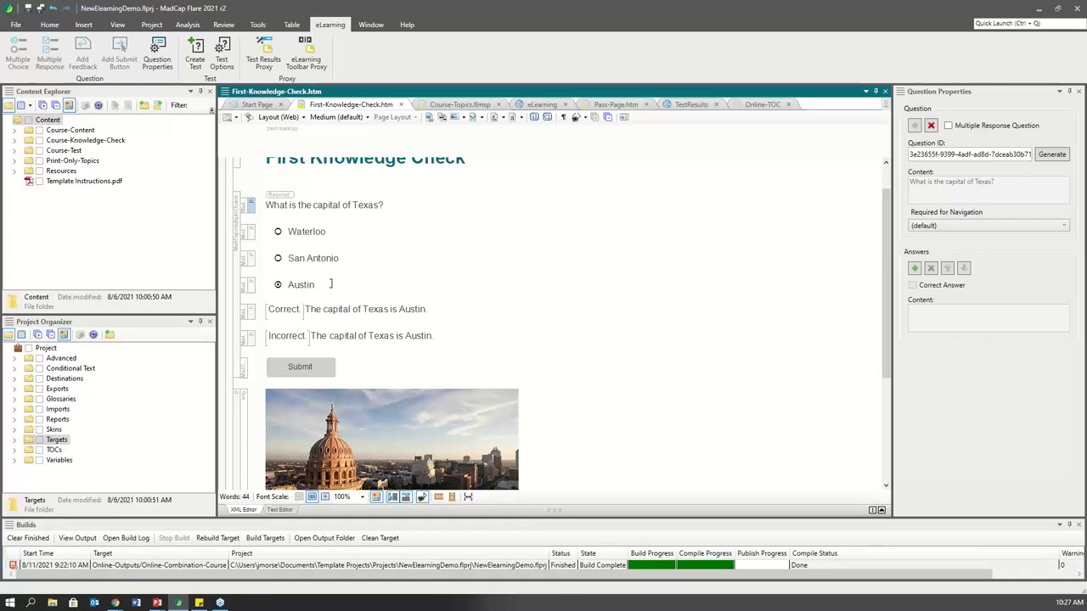
left_click(330, 283)
key("Return")
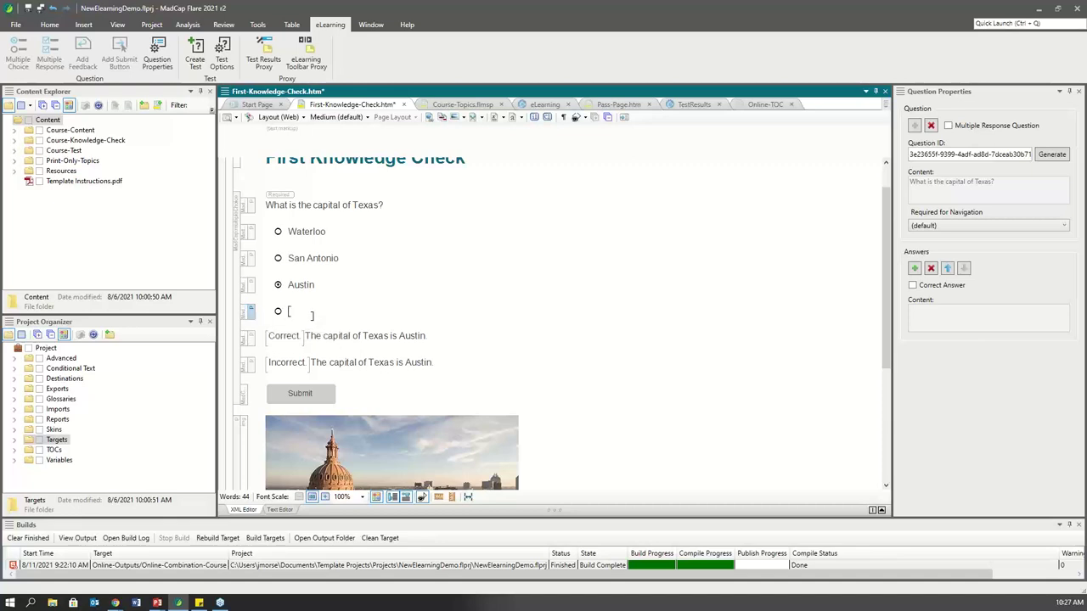
type("content")
key("Return")
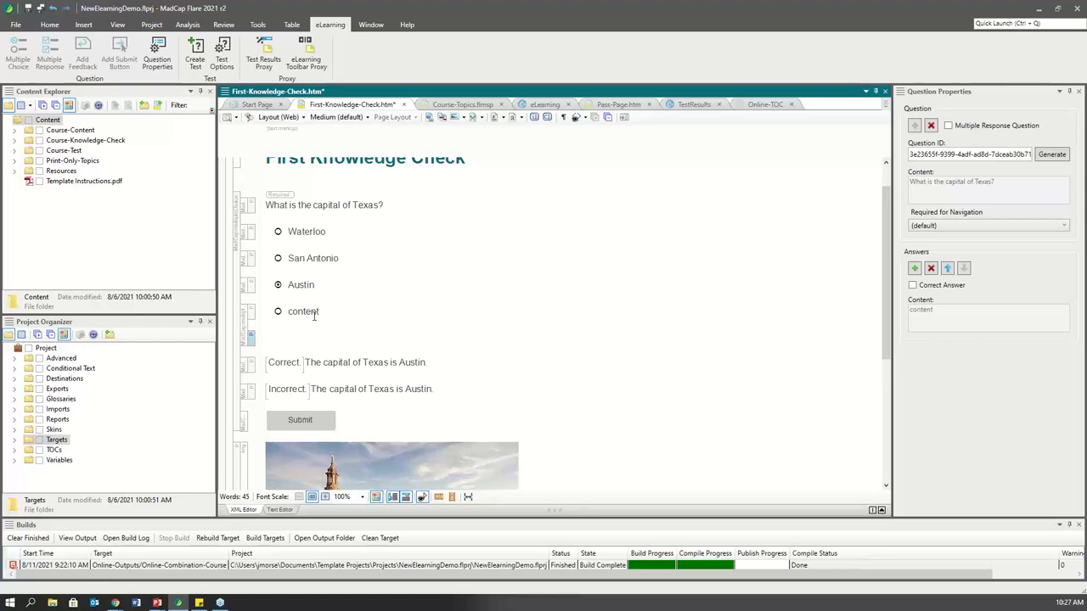
key("BackSpace")
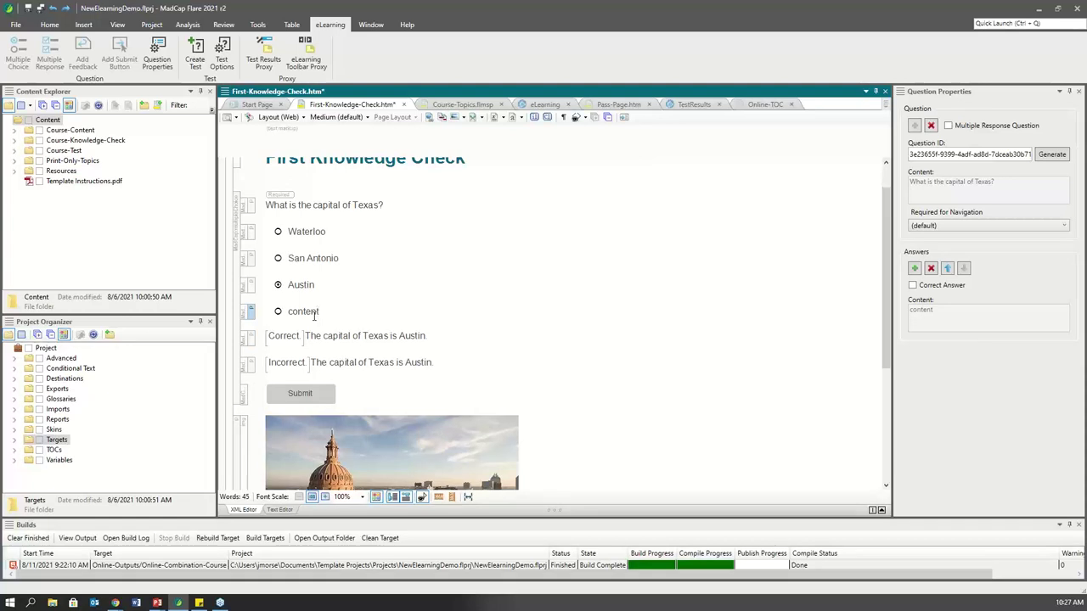
scroll(314, 316, "down", 5)
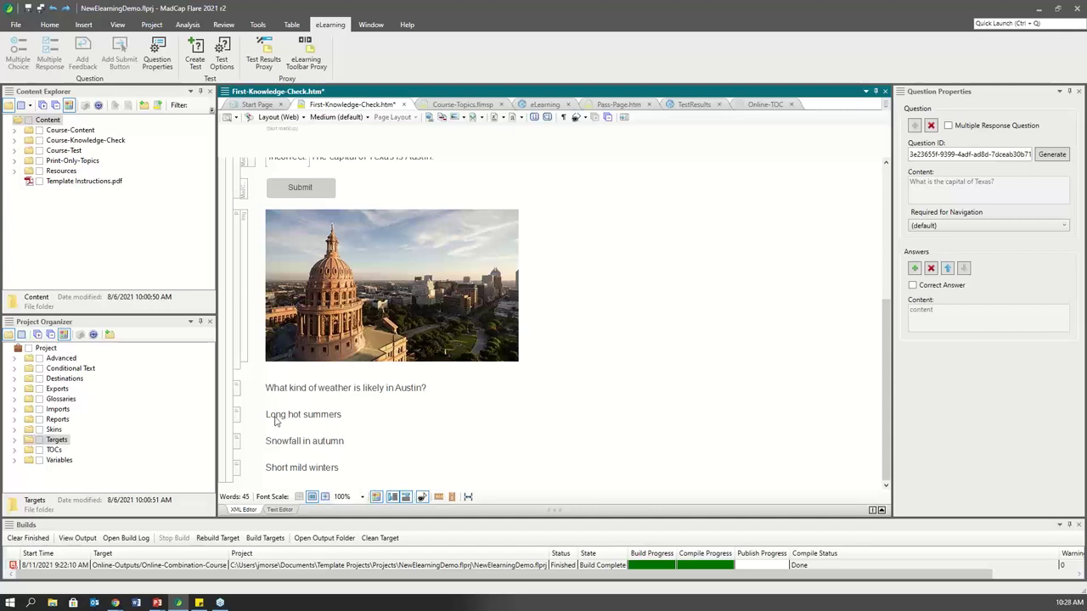
left_click(265, 388)
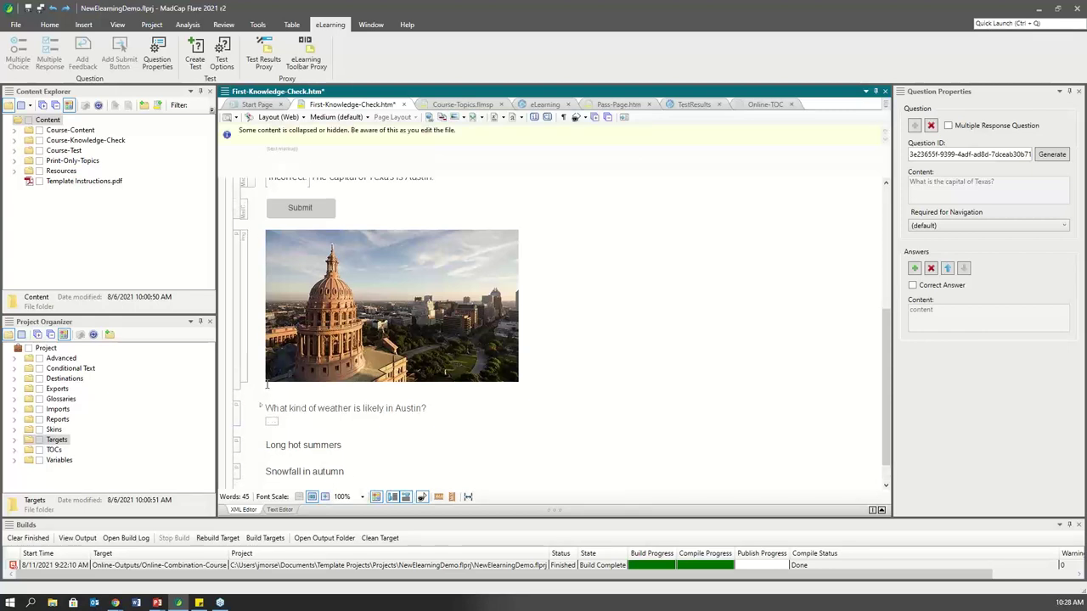
scroll(268, 384, "up", 1)
scroll(268, 403, "down", 2)
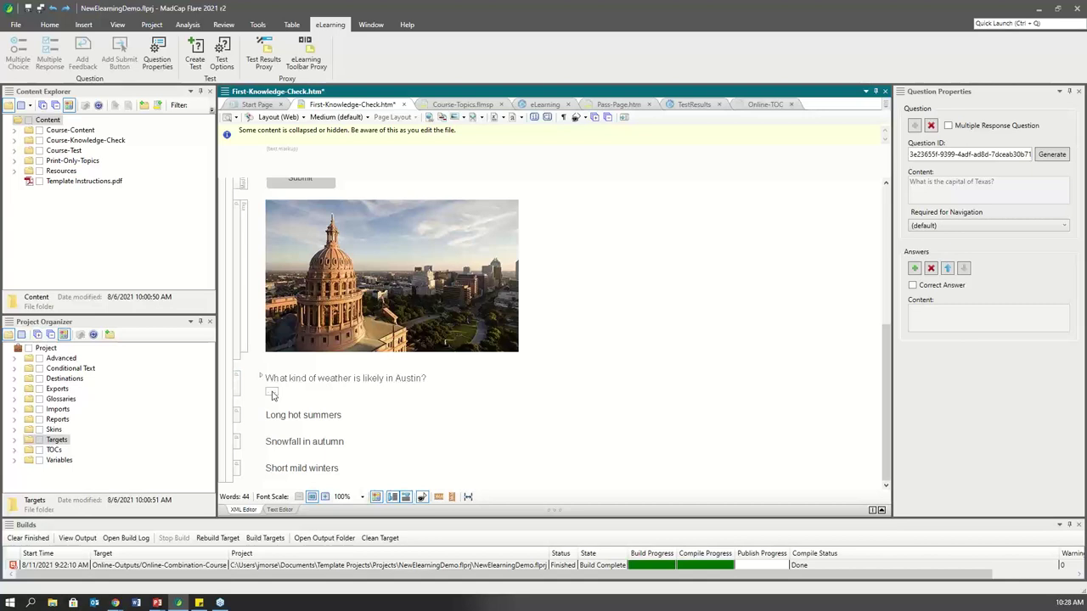
right_click(263, 381)
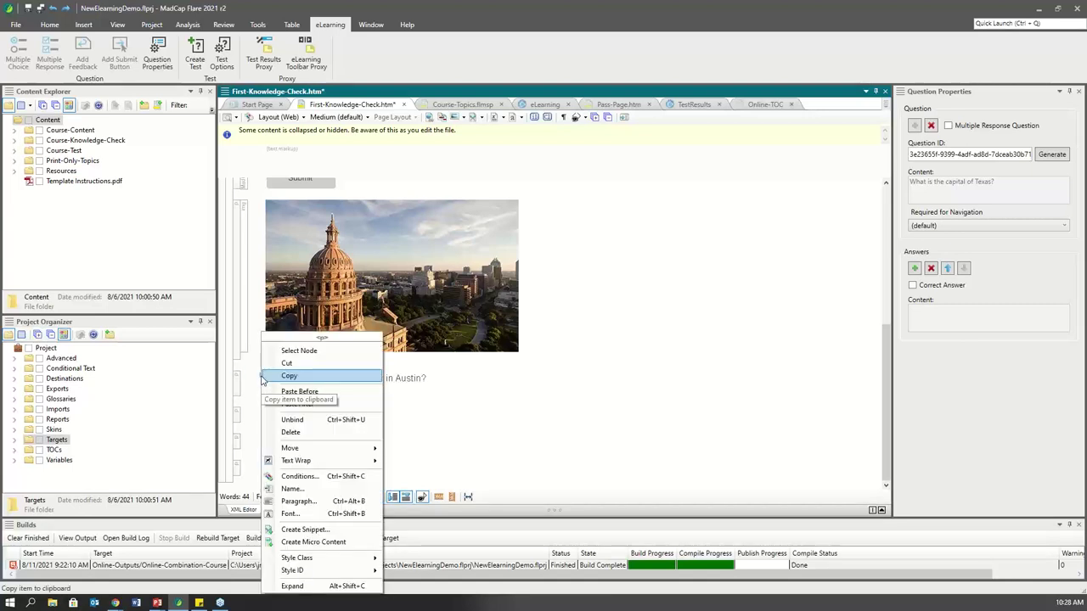
left_click(288, 376)
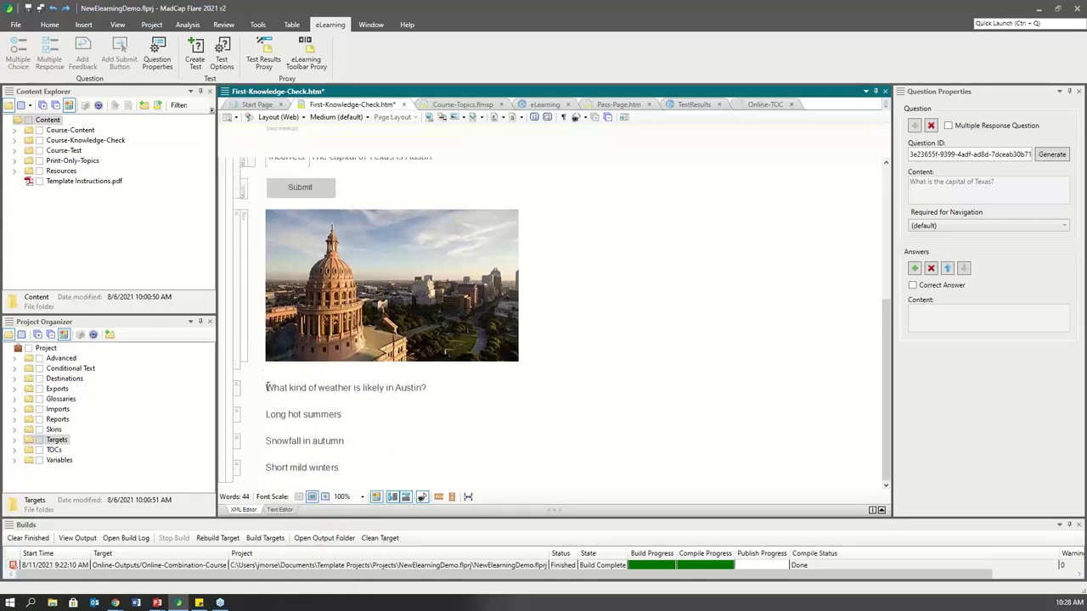
Step: Convert the Austin weather paragraphs into a multiple response question and mark "Long hot summers" and "Short mild winters" as correct answers
left_click_drag(267, 387, 368, 457)
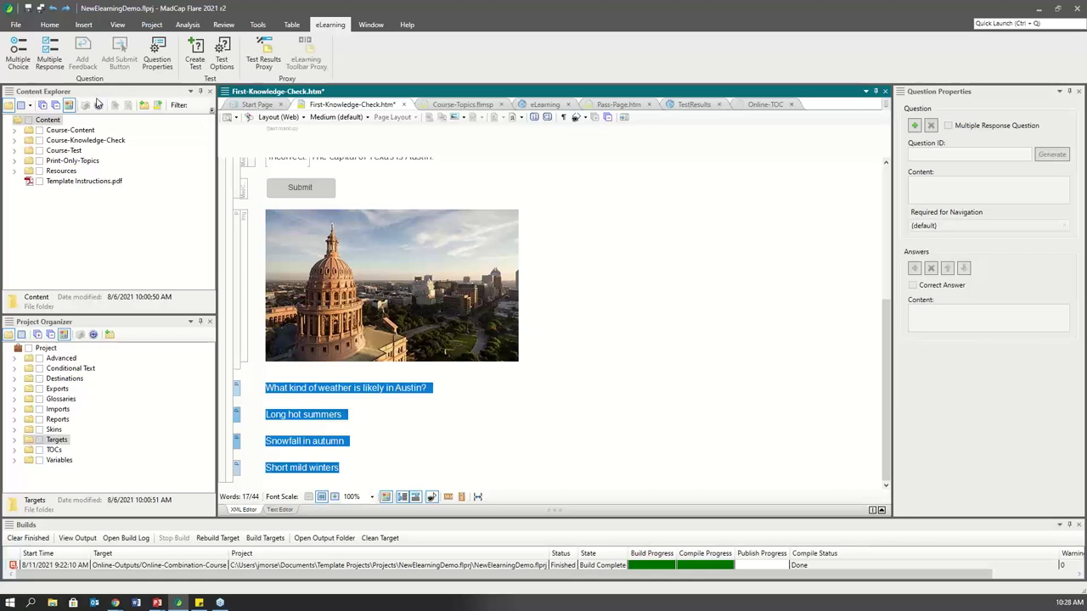
left_click(61, 62)
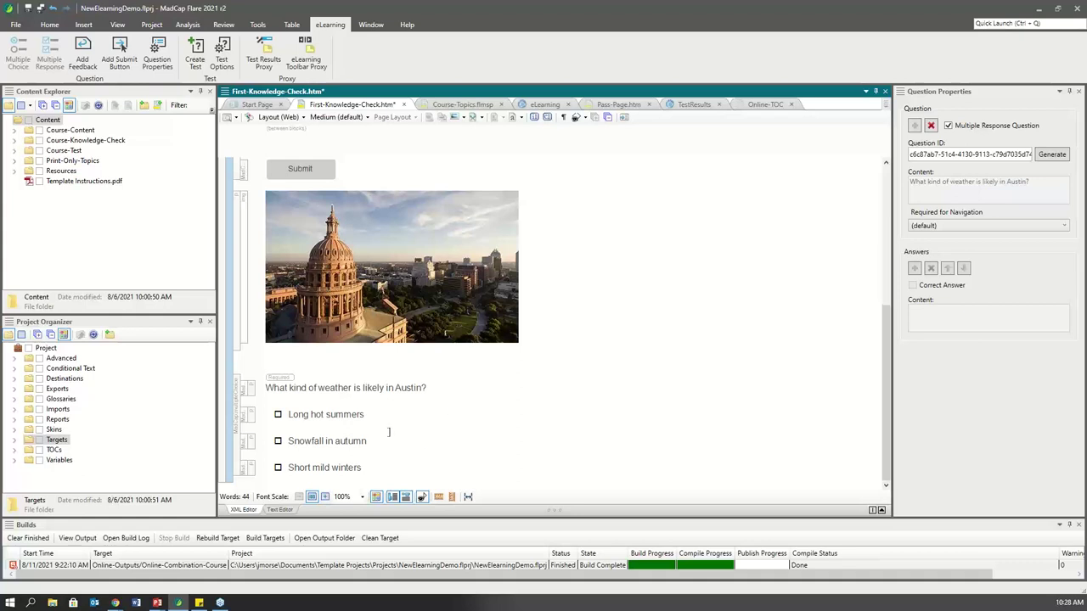
left_click(278, 415)
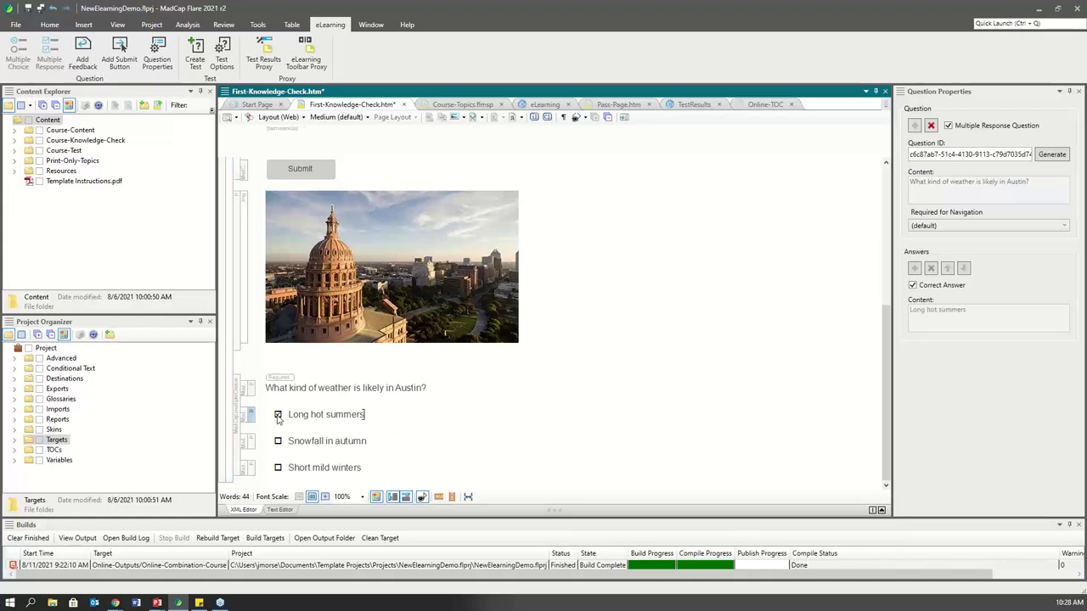
left_click(278, 468)
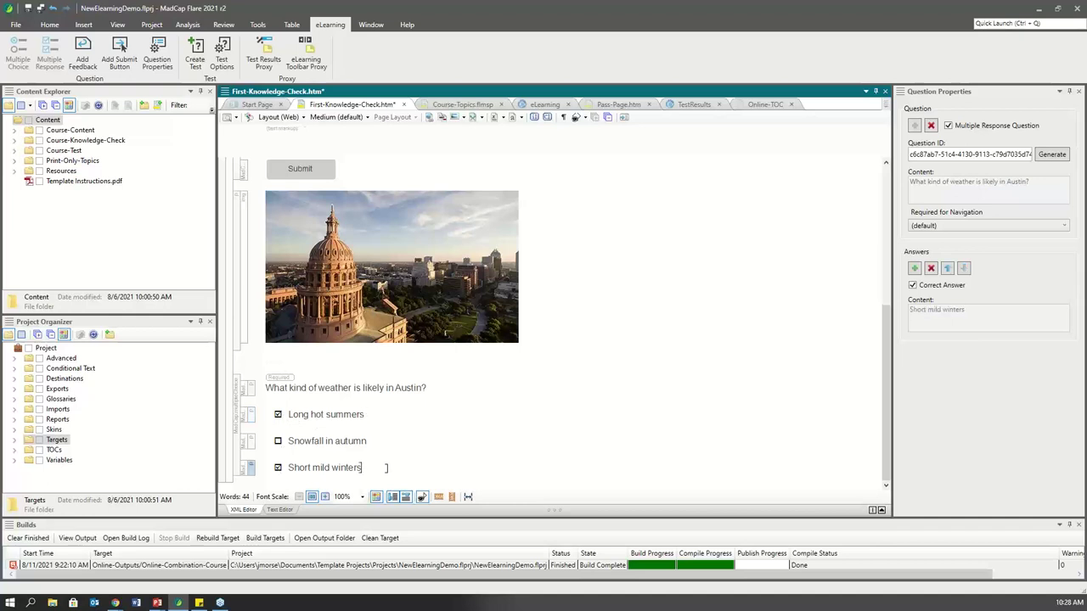